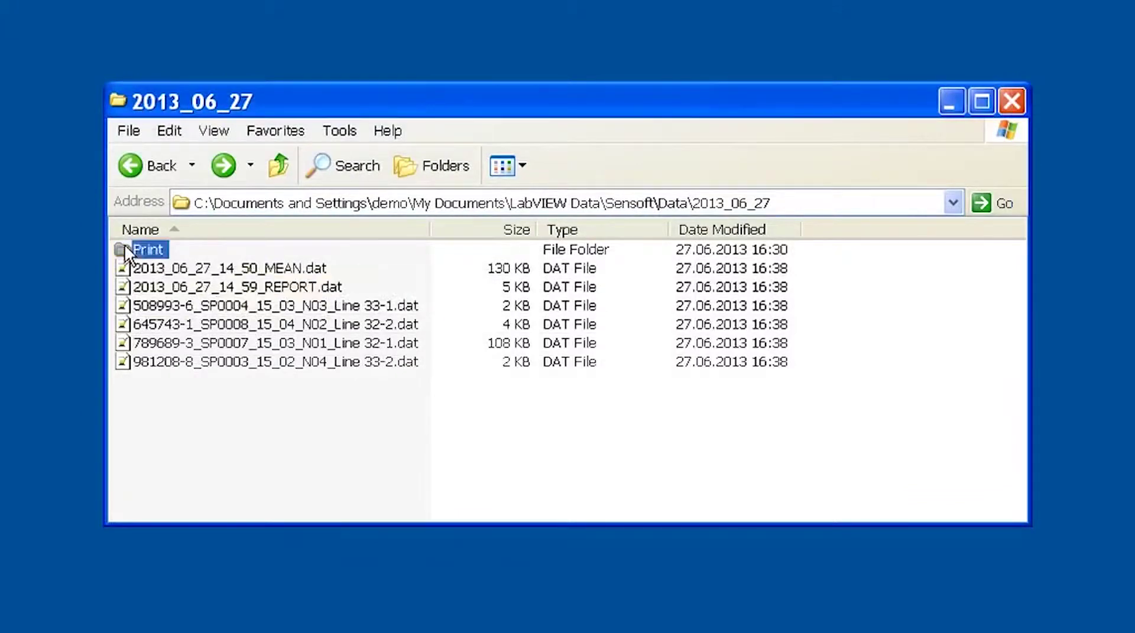
double_click(125, 251)
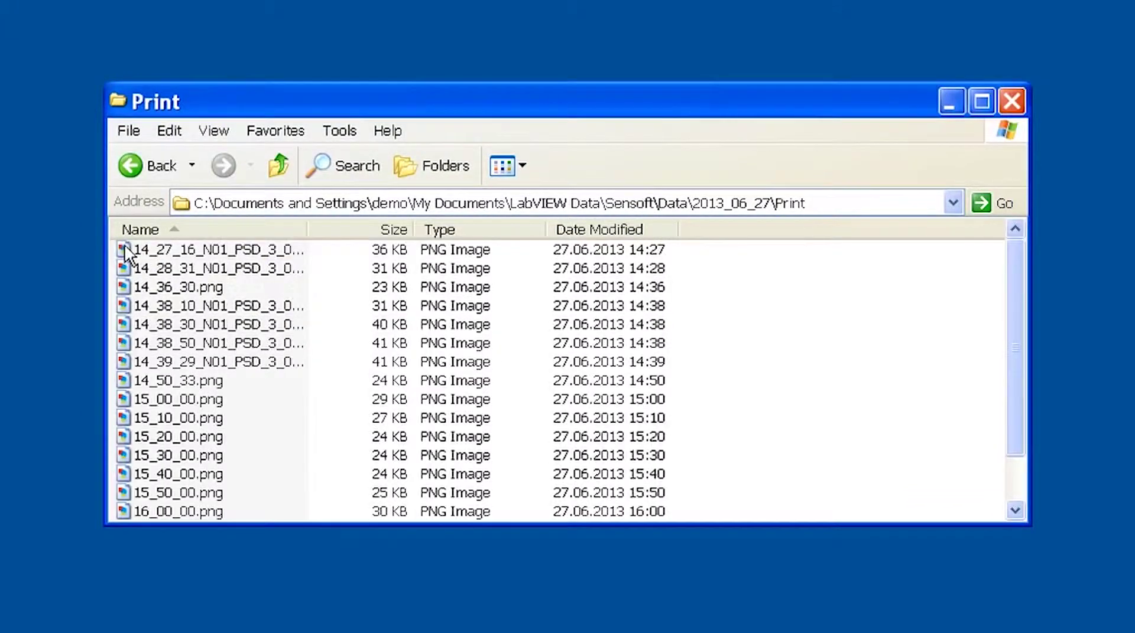
mouse_move(178, 437)
double_click(198, 438)
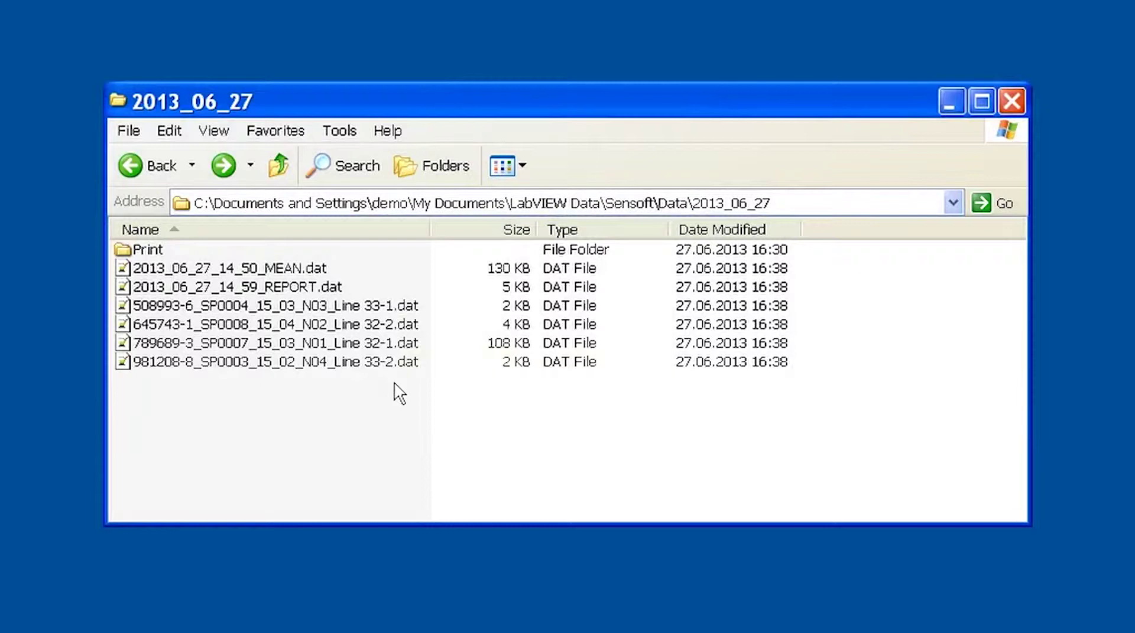
- Open Line 33-1's .dat file, note its Lump Threshold, then view Line 32-1's fault records
double_click(136, 313)
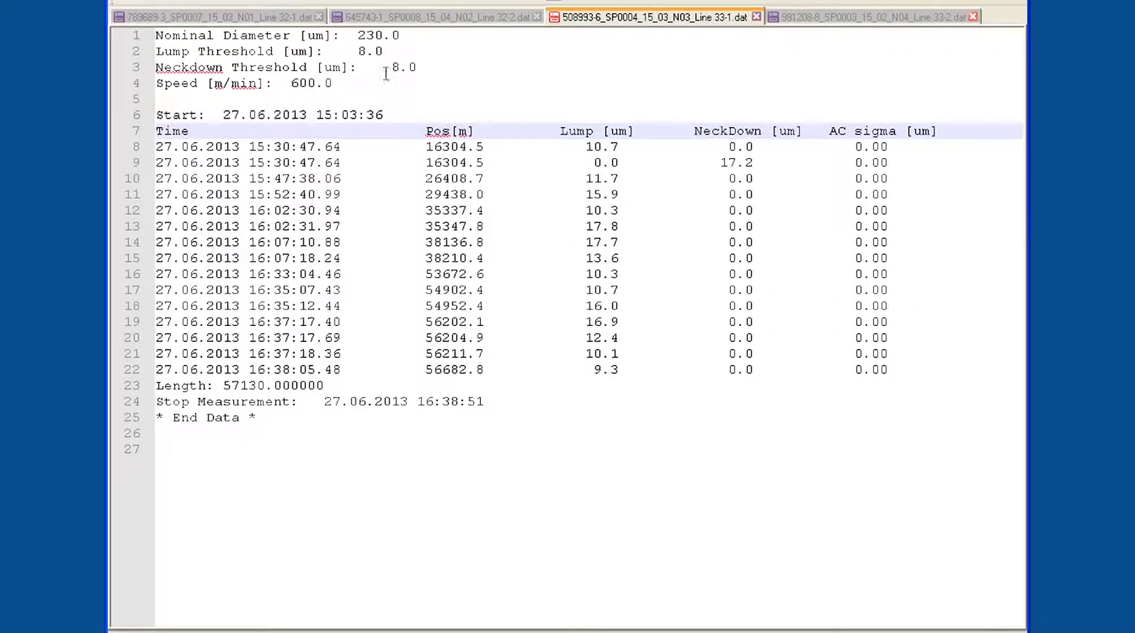
click(444, 46)
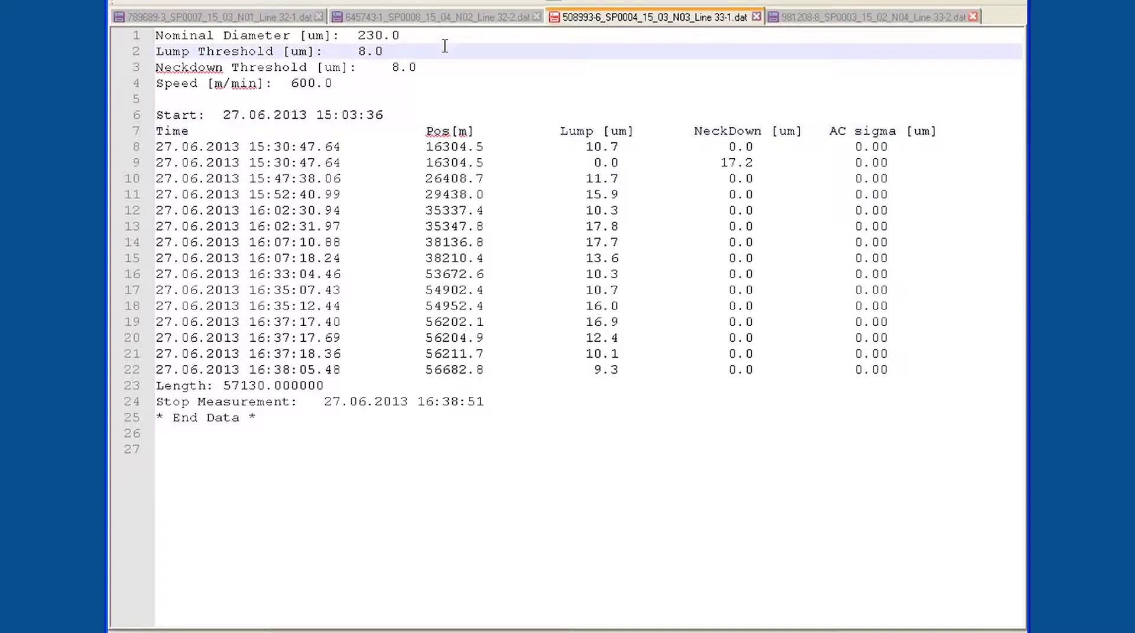
key(ctrl+Tab)
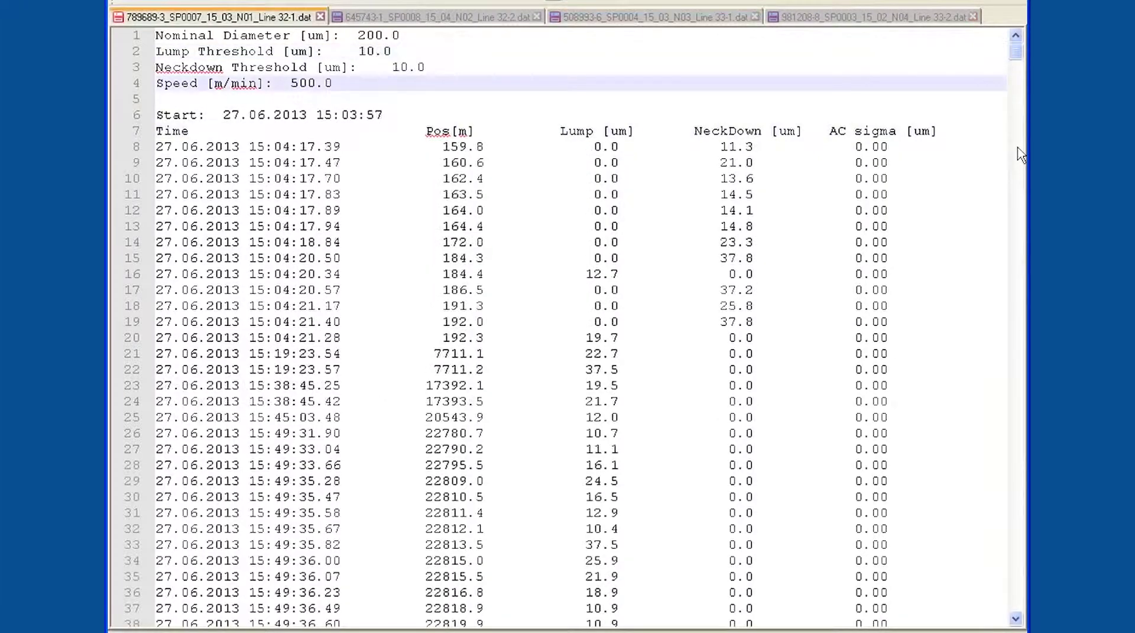
drag(1016, 608, 1017, 609)
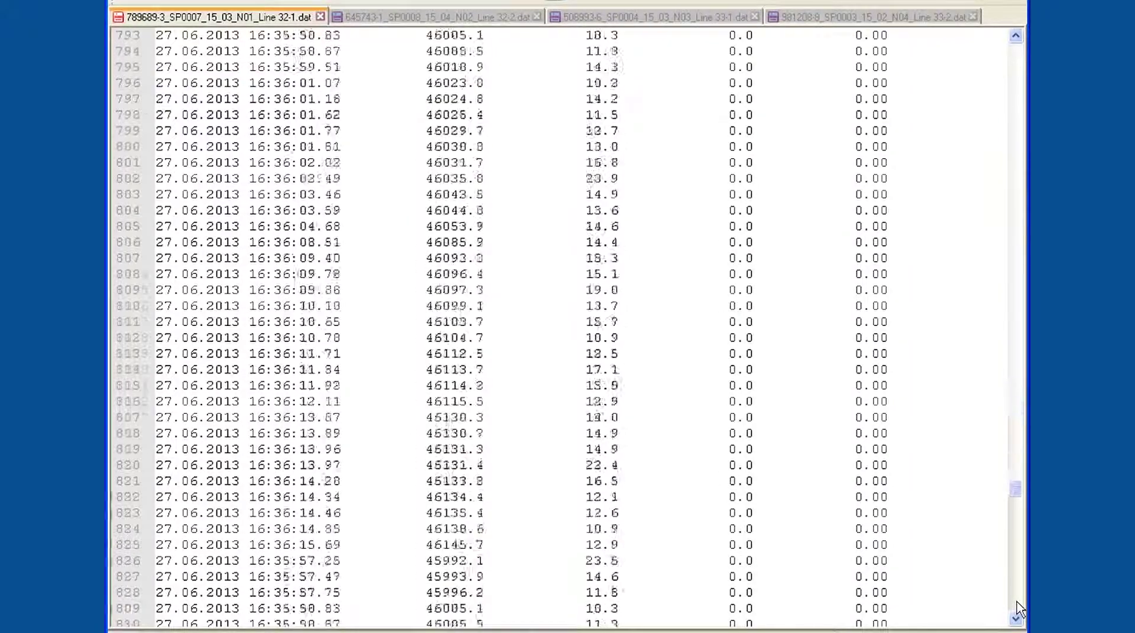